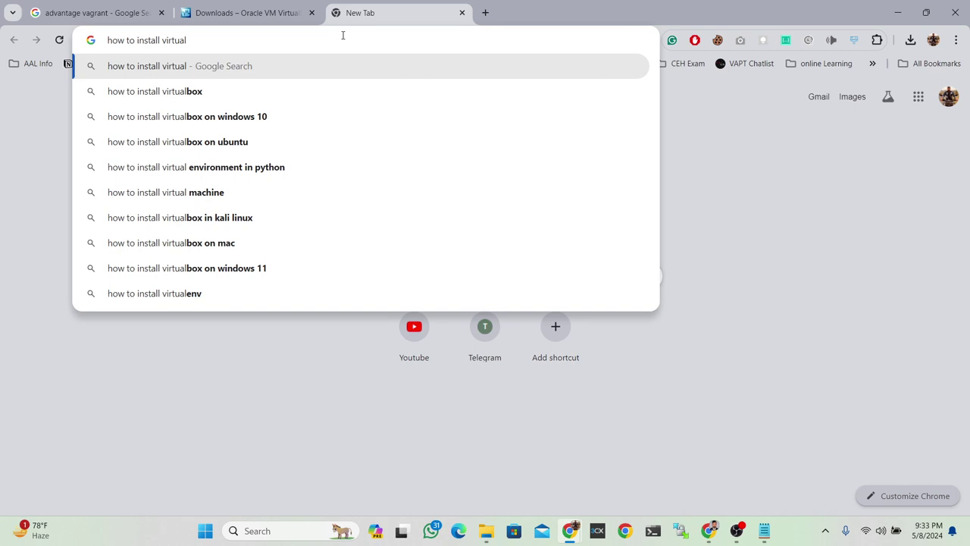
- Search the web for "how to install virtualbox linux"
{"action": "type", "text": "box"}
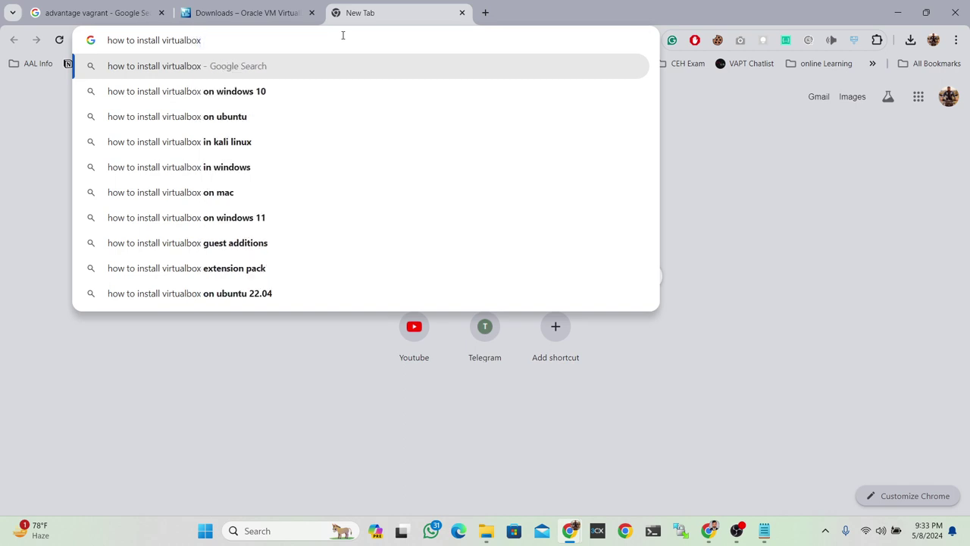
{"action": "type", "text": " linux"}
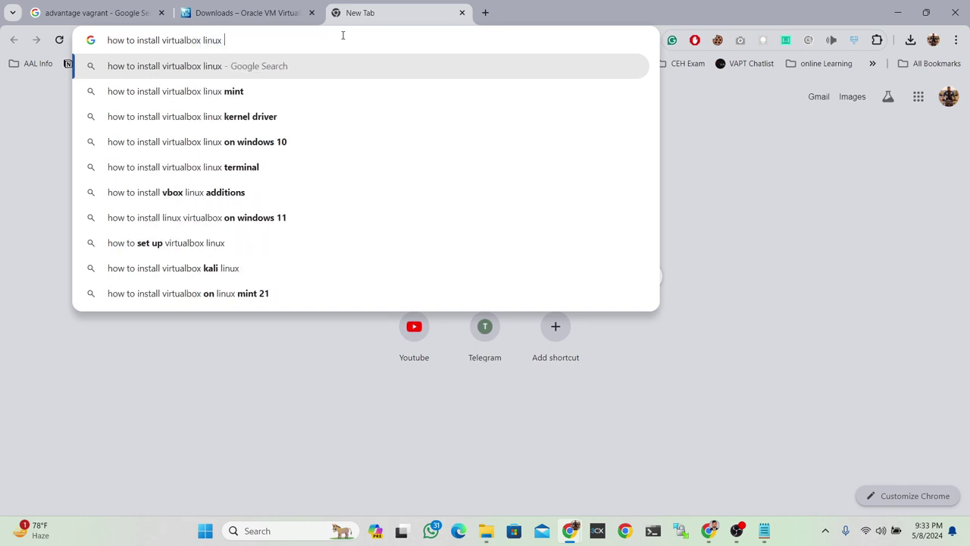
{"action": "key", "text": "Return"}
- Open the phoenixNAP result "How to Install VirtualBox on Ubuntu" in a new tab and switch to it
{"action": "scroll", "coordinate": [326, 357], "scroll_direction": "down", "scroll_amount": 5}
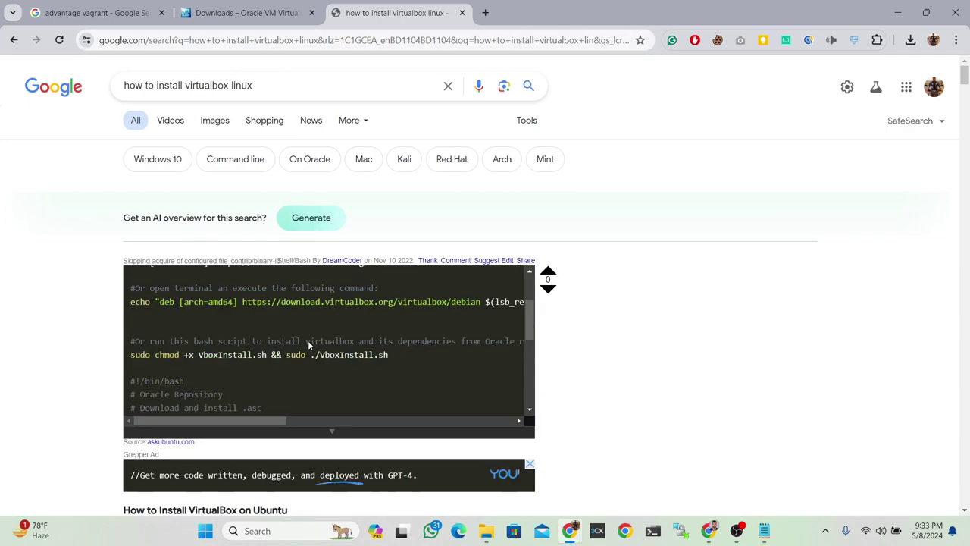
{"action": "scroll", "coordinate": [327, 368], "scroll_direction": "down", "scroll_amount": 6}
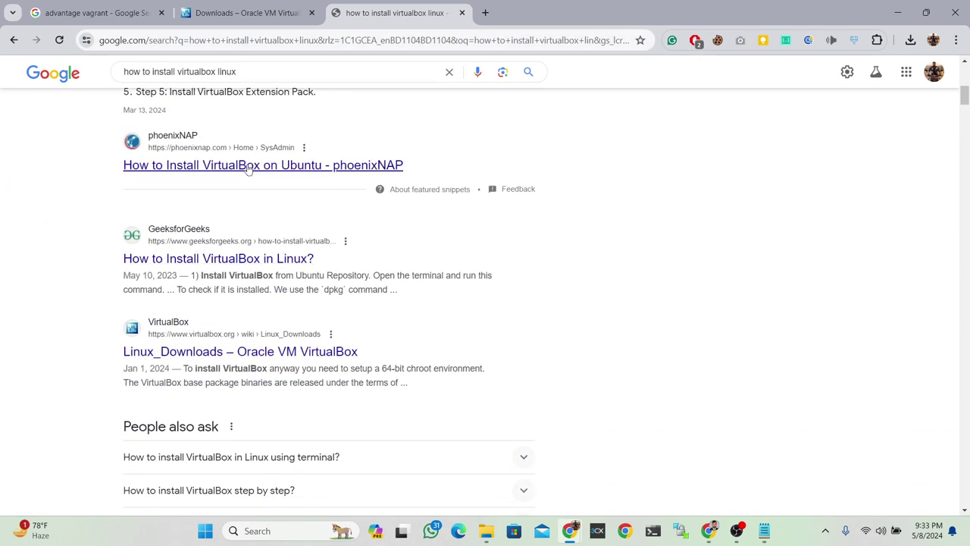
{"action": "right_click", "coordinate": [250, 165]}
{"action": "left_click", "coordinate": [296, 179]}
{"action": "scroll", "coordinate": [272, 231], "scroll_direction": "down", "scroll_amount": 2}
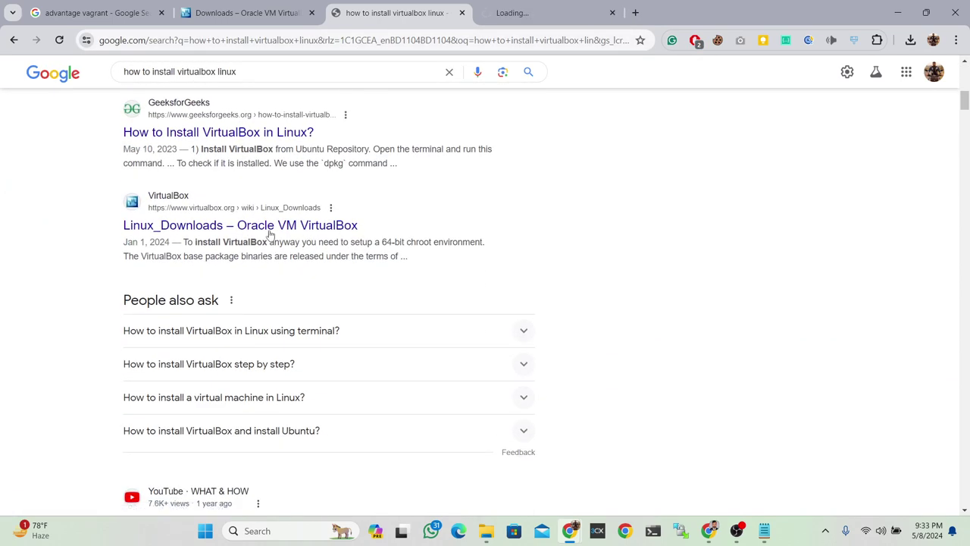
{"action": "scroll", "coordinate": [270, 235], "scroll_direction": "up", "scroll_amount": 4}
{"action": "left_click", "coordinate": [534, 14]}
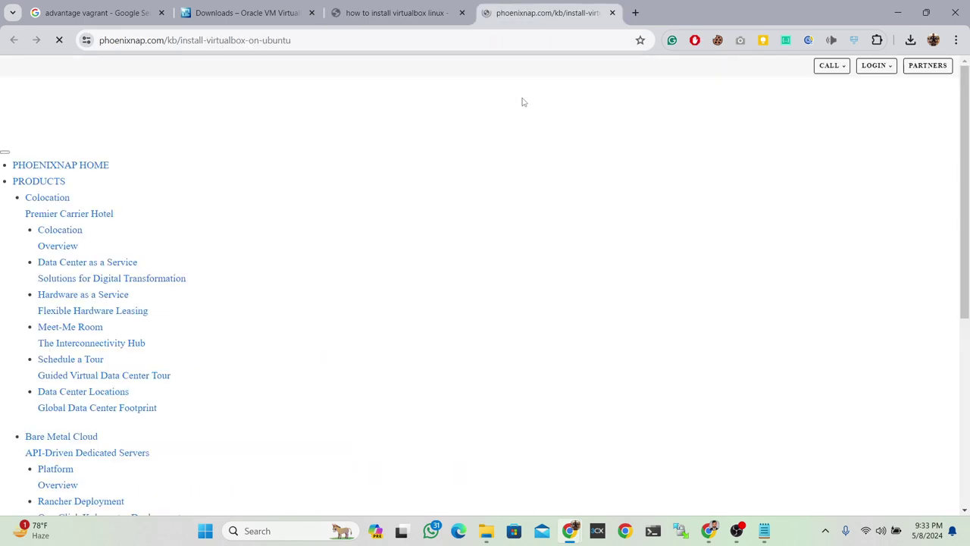
- Review the Ubuntu repository method in the guide, highlighting the commands for updating packages, installing VirtualBox and installing the extension pack
{"action": "scroll", "coordinate": [399, 299], "scroll_direction": "down", "scroll_amount": 4}
{"action": "scroll", "coordinate": [399, 299], "scroll_direction": "down", "scroll_amount": 8}
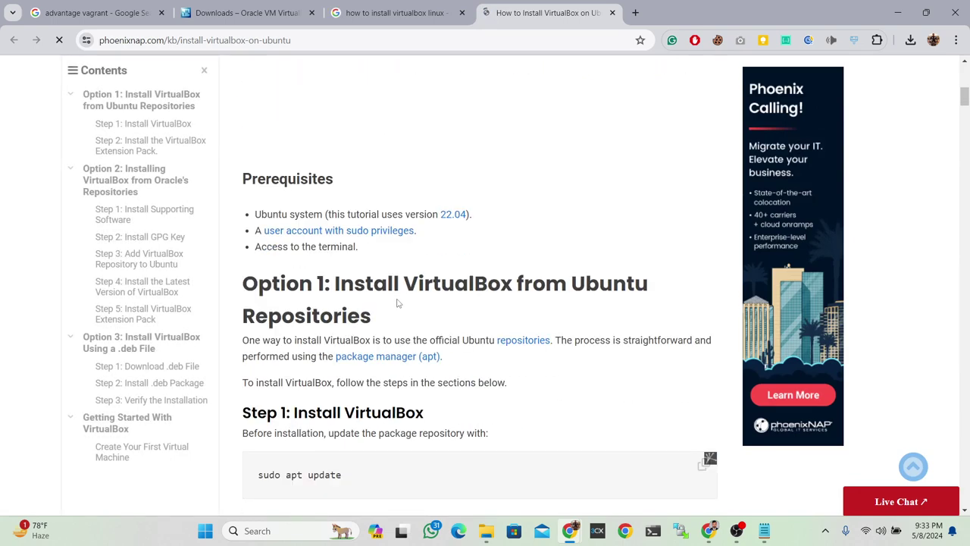
{"action": "triple_click", "coordinate": [361, 160]}
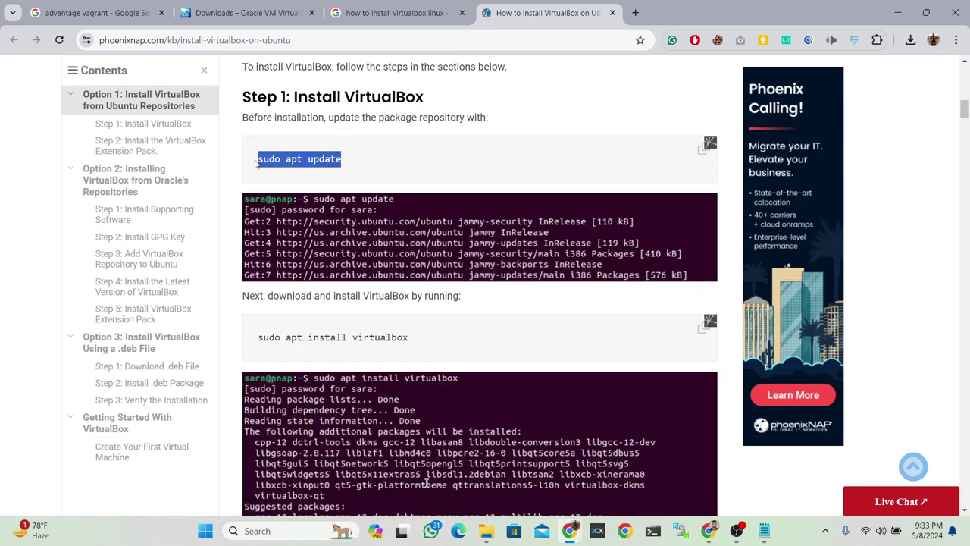
{"action": "left_click", "coordinate": [399, 166]}
{"action": "scroll", "coordinate": [401, 173], "scroll_direction": "down", "scroll_amount": 1}
{"action": "scroll", "coordinate": [400, 173], "scroll_direction": "down", "scroll_amount": 1}
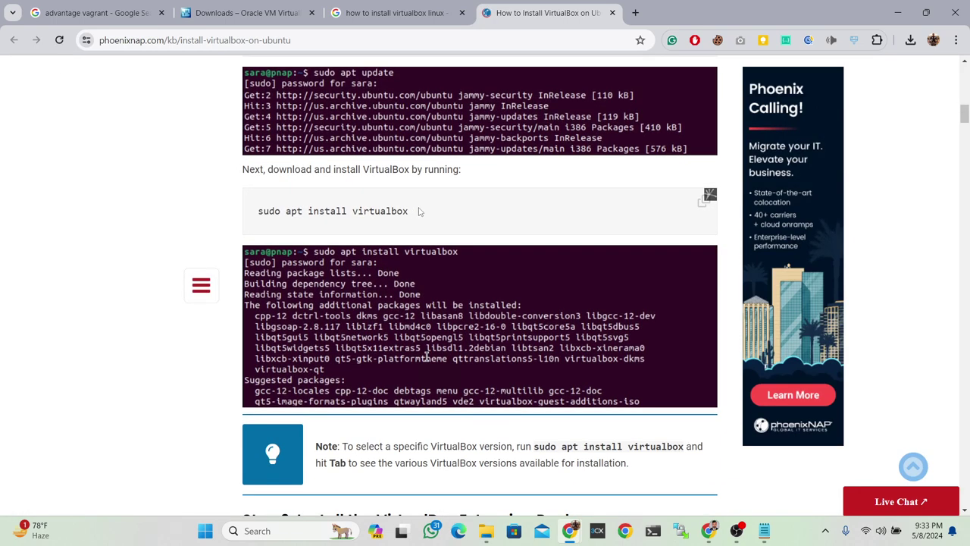
{"action": "left_click_drag", "start_coordinate": [421, 211], "coordinate": [254, 217]}
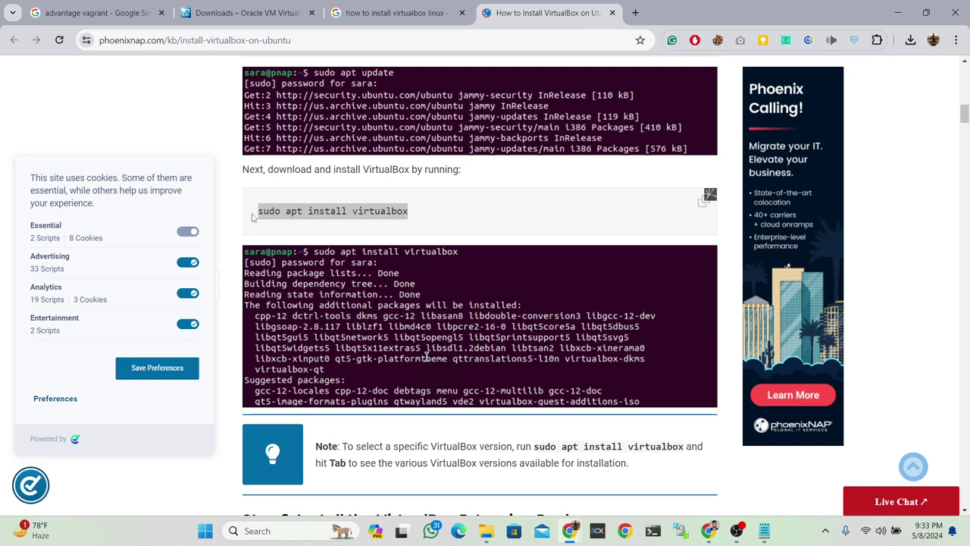
{"action": "left_click", "coordinate": [456, 221]}
{"action": "scroll", "coordinate": [456, 228], "scroll_direction": "down", "scroll_amount": 4}
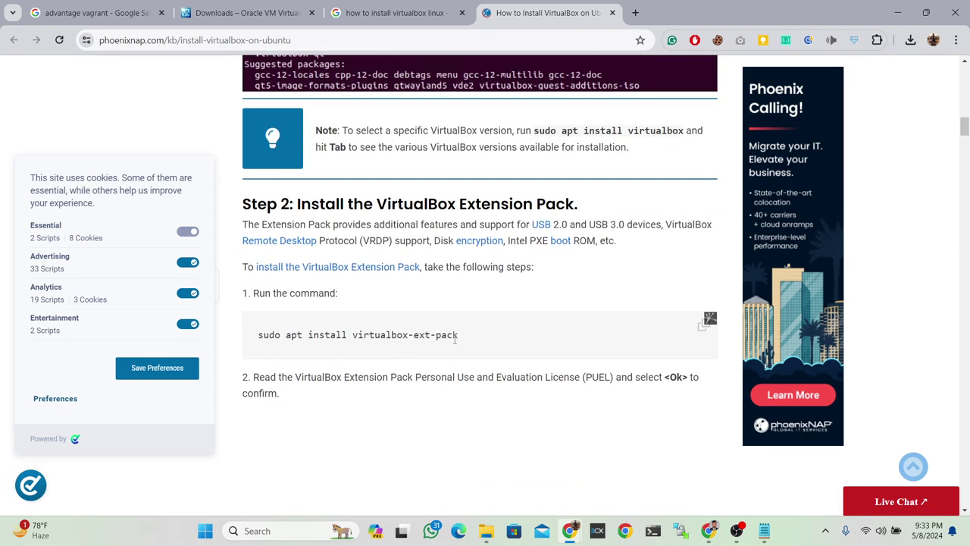
{"action": "left_click_drag", "start_coordinate": [455, 339], "coordinate": [260, 347]}
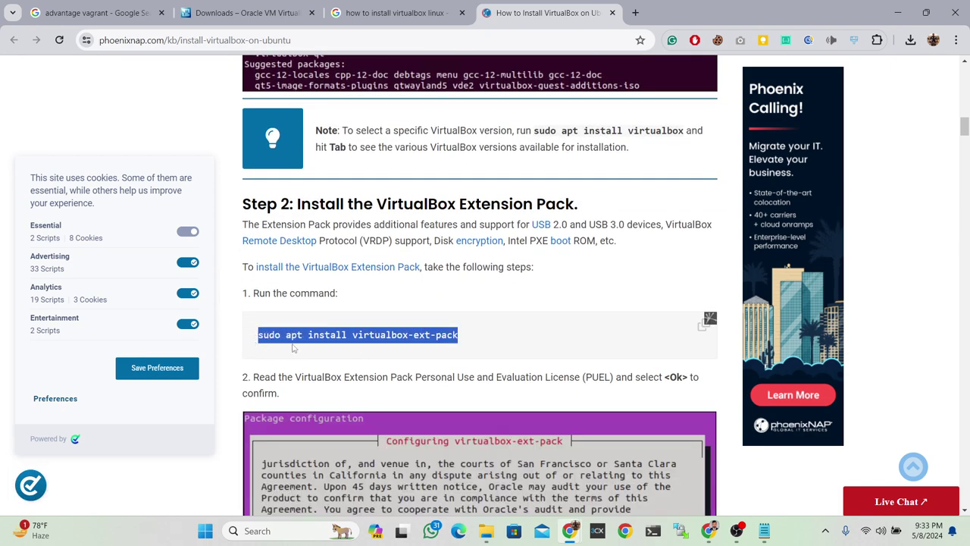
{"action": "left_click", "coordinate": [427, 330]}
- Examine the guide's command for starting VirtualBox, the version check and the steps for installing from Oracle's repositories
{"action": "scroll", "coordinate": [427, 334], "scroll_direction": "down", "scroll_amount": 8}
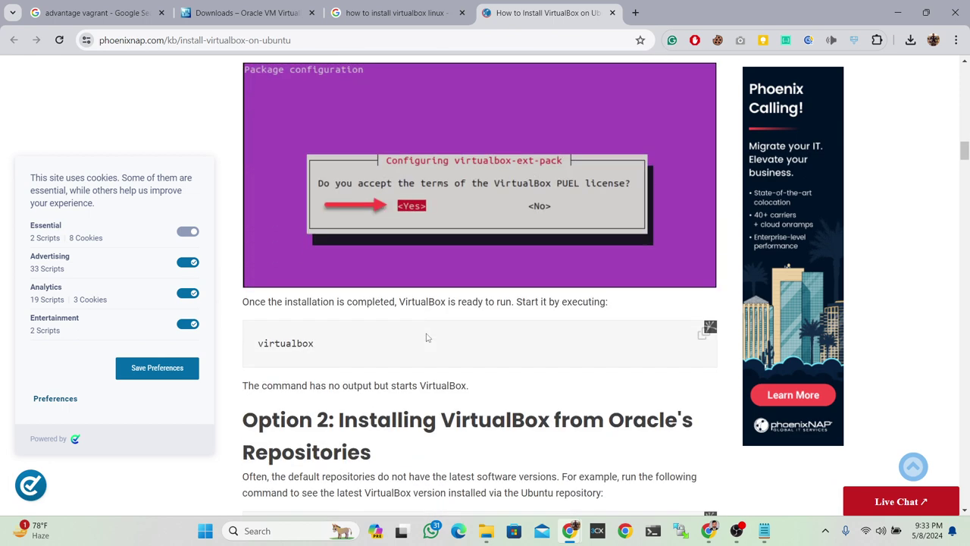
{"action": "left_click_drag", "start_coordinate": [333, 288], "coordinate": [252, 288]}
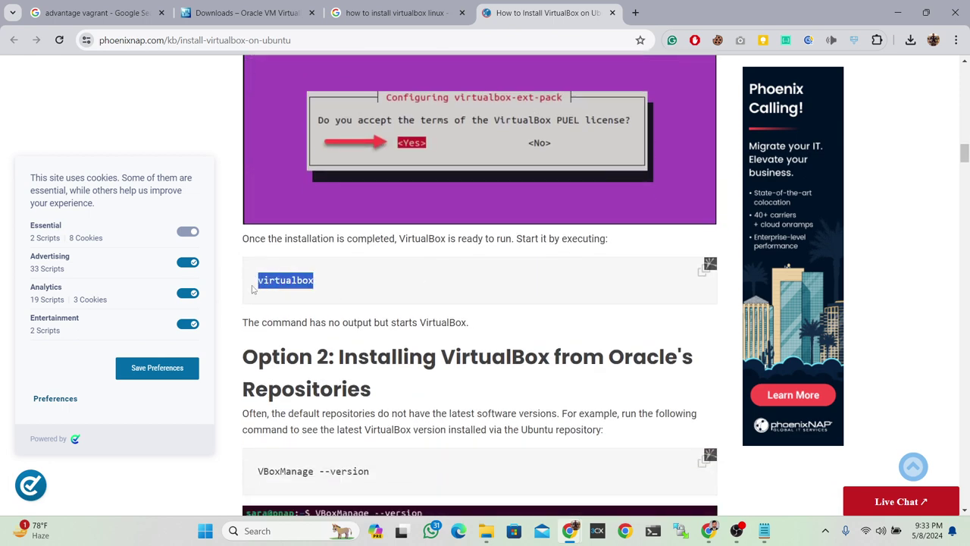
{"action": "left_click", "coordinate": [352, 291]}
{"action": "scroll", "coordinate": [327, 289], "scroll_direction": "down", "scroll_amount": 2}
{"action": "left_click_drag", "start_coordinate": [395, 350], "coordinate": [255, 351]}
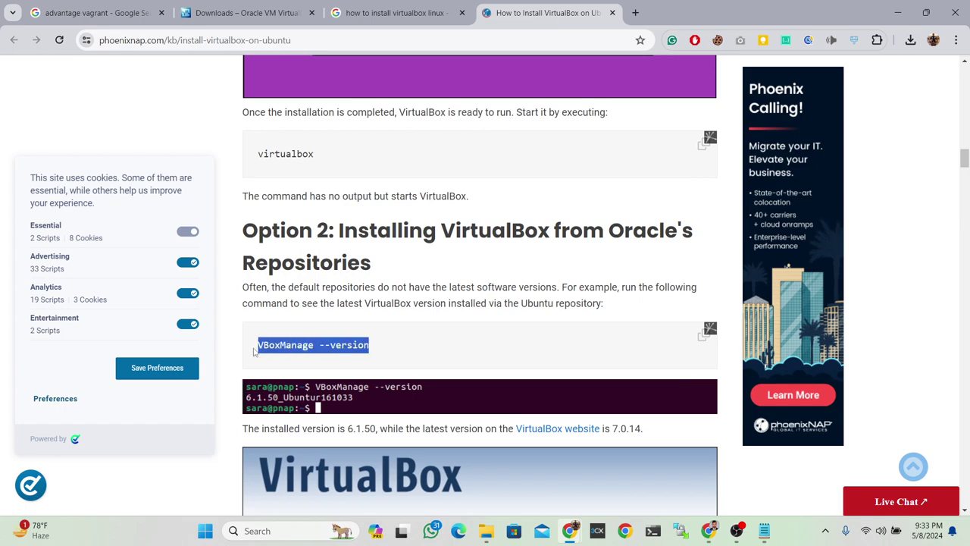
{"action": "scroll", "coordinate": [390, 332], "scroll_direction": "down", "scroll_amount": 8}
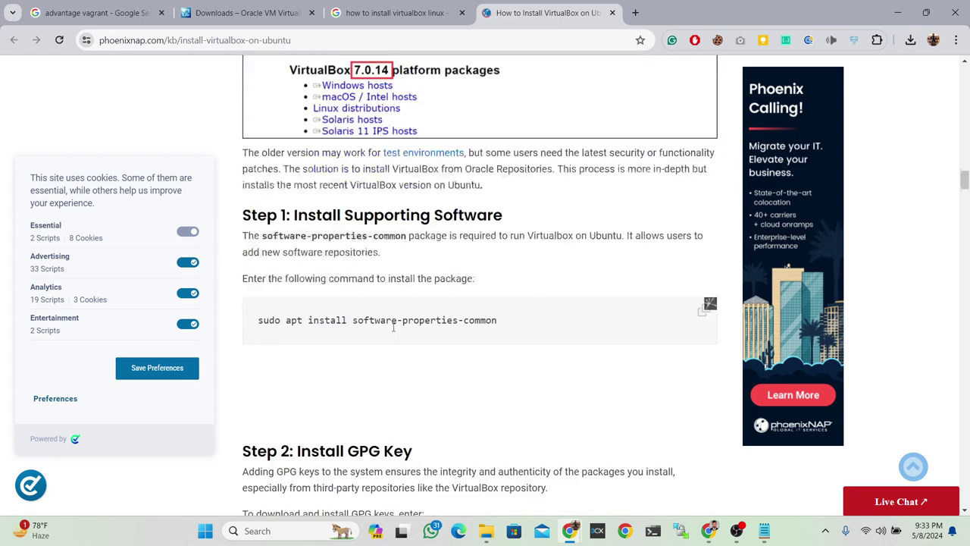
{"action": "left_click_drag", "start_coordinate": [541, 253], "coordinate": [245, 249]}
{"action": "scroll", "coordinate": [367, 309], "scroll_direction": "down", "scroll_amount": 5}
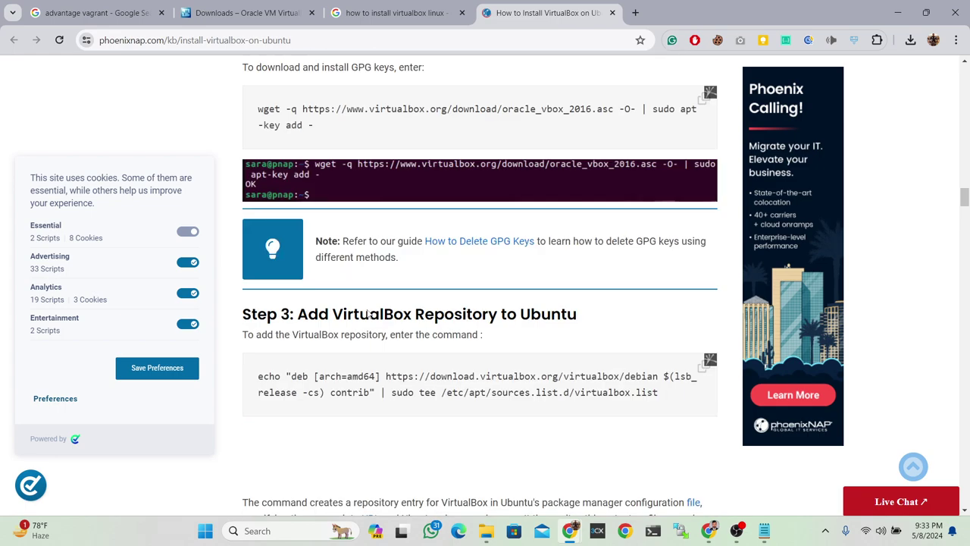
{"action": "scroll", "coordinate": [367, 309], "scroll_direction": "down", "scroll_amount": 20}
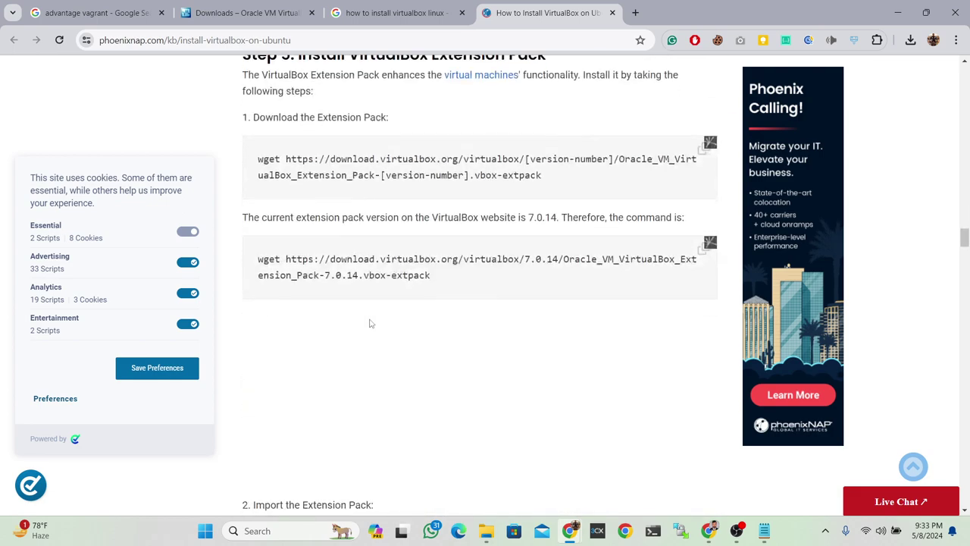
{"action": "left_click", "coordinate": [888, 13]}
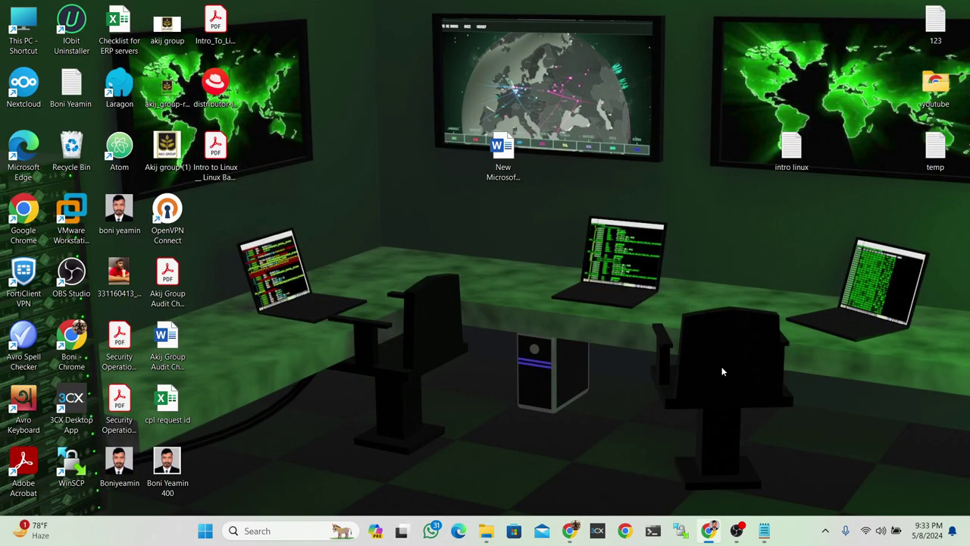
{"action": "mouse_move", "coordinate": [572, 533]}
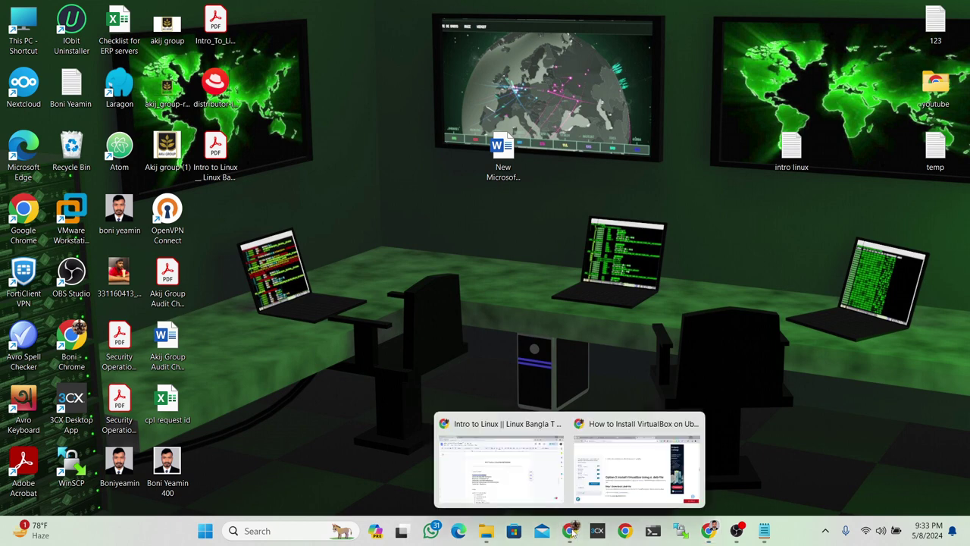
{"action": "left_click", "coordinate": [529, 488]}
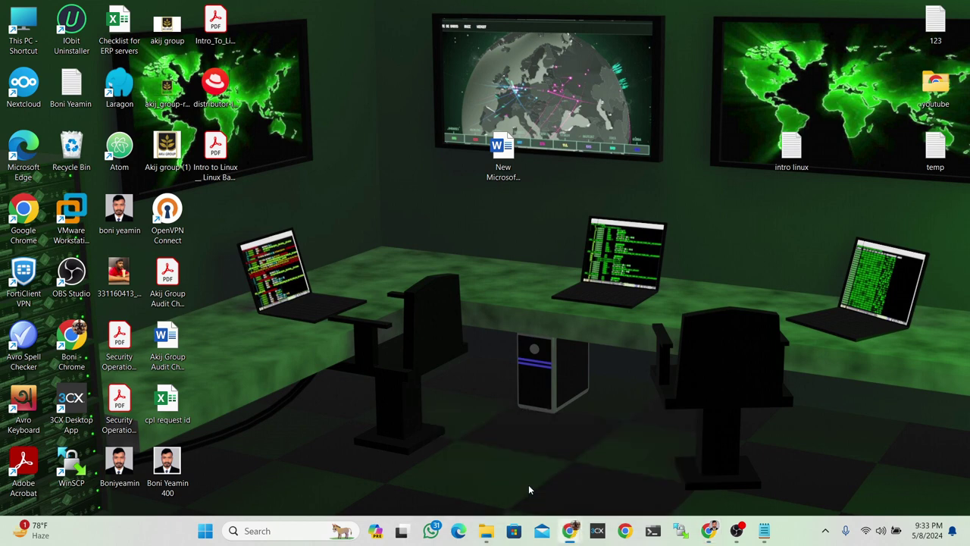
{"action": "mouse_move", "coordinate": [570, 530]}
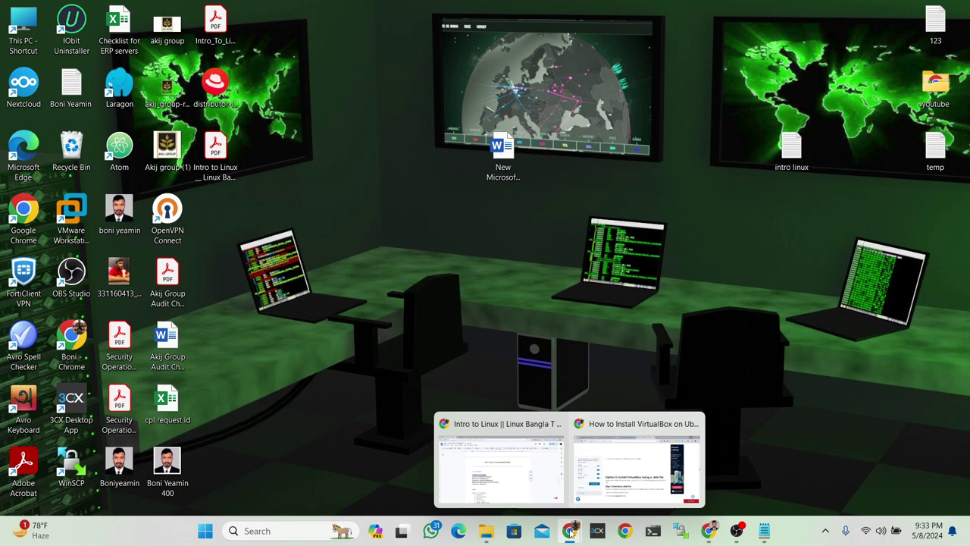
{"action": "left_click", "coordinate": [606, 487]}
{"action": "scroll", "coordinate": [606, 486], "scroll_direction": "up", "scroll_amount": 3}
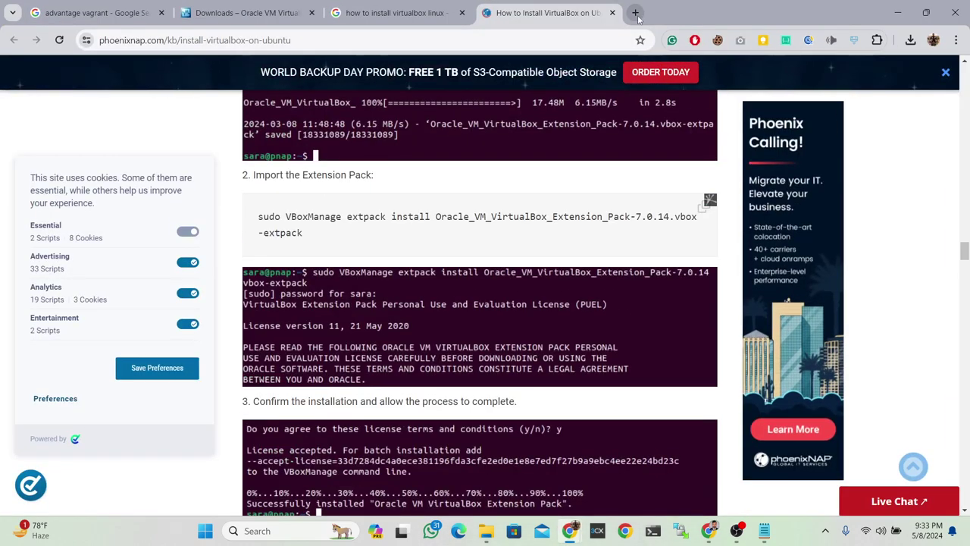
- Locate the downloaded VirtualBox-7.0.18-162988-Win installer from the browser's download history, launch it and dismiss the chat notification
{"action": "left_click", "coordinate": [635, 12]}
{"action": "left_click", "coordinate": [910, 40]}
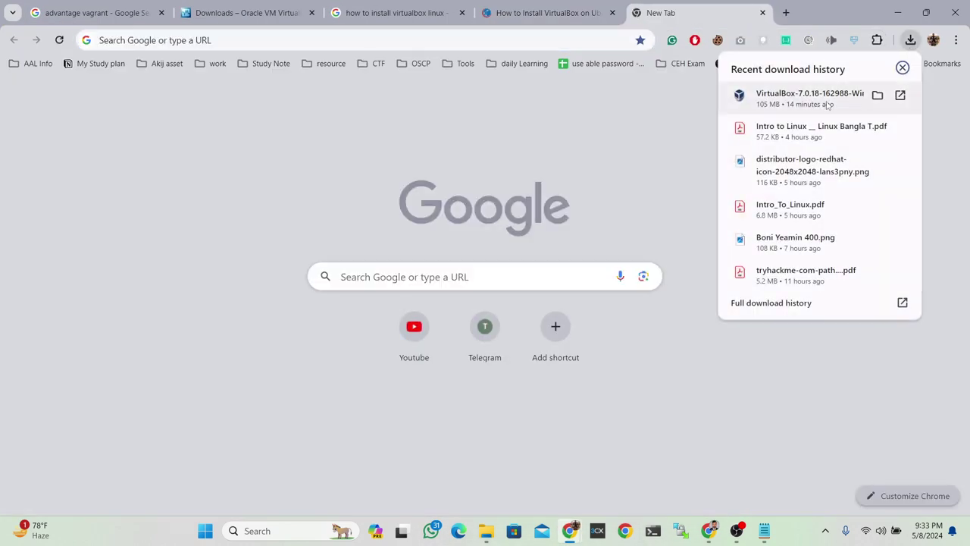
{"action": "left_click", "coordinate": [878, 95]}
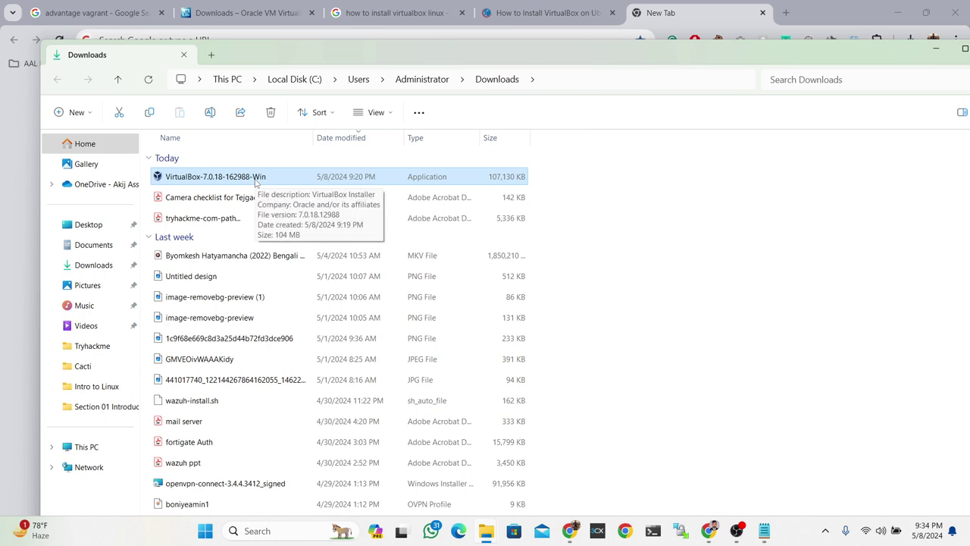
{"action": "double_click", "coordinate": [255, 180]}
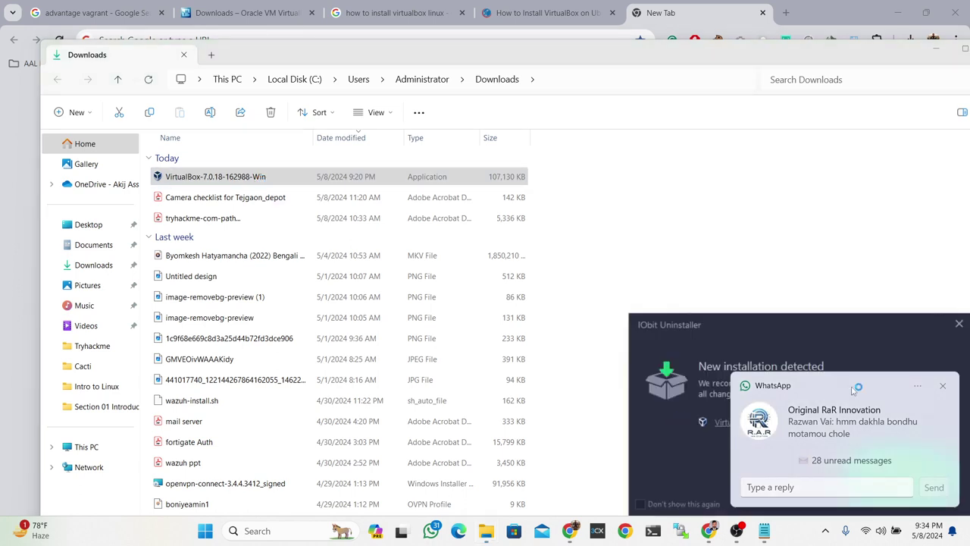
{"action": "left_click", "coordinate": [943, 385]}
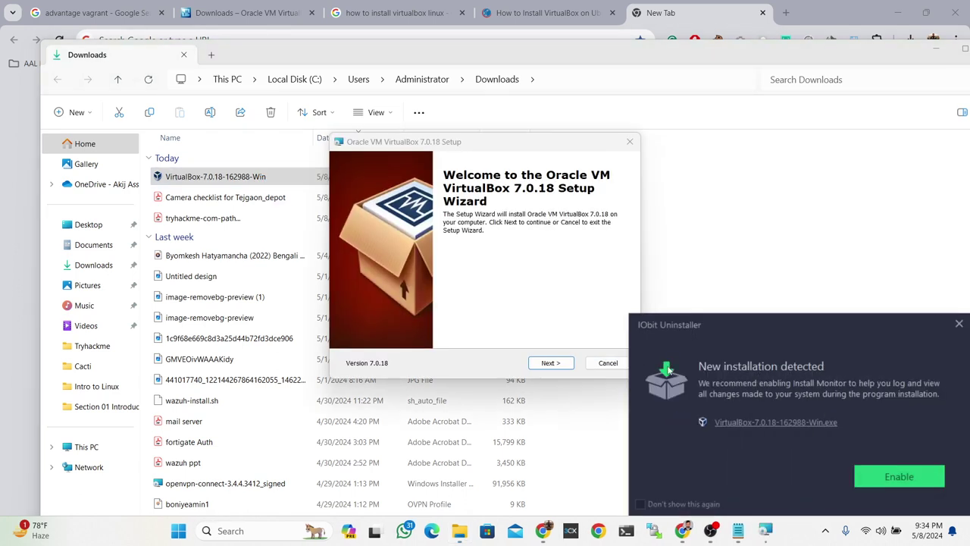
- Install Oracle VM VirtualBox 7.0.18 with the default features and location, starting the program when setup finishes
{"action": "left_click", "coordinate": [552, 364]}
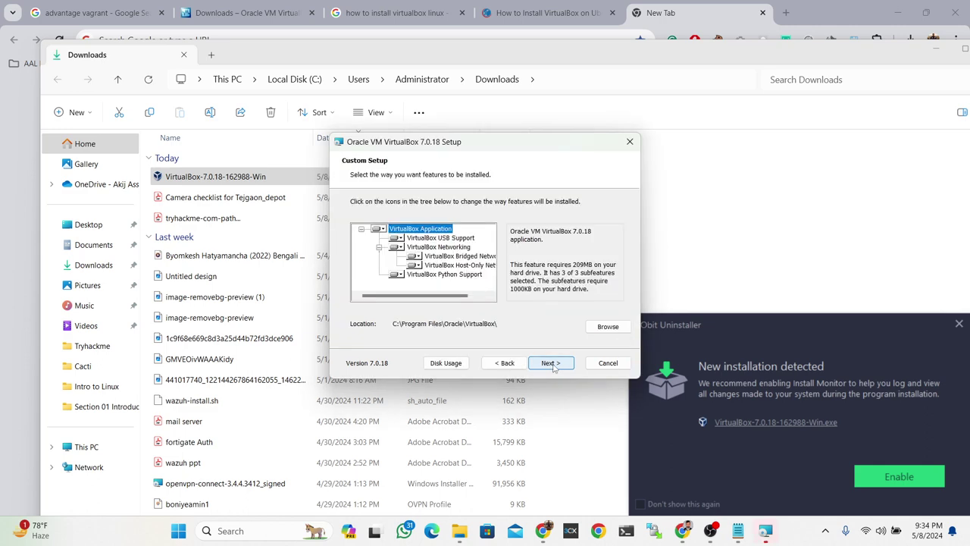
{"action": "left_click", "coordinate": [553, 364]}
{"action": "left_click", "coordinate": [551, 364]}
{"action": "left_click", "coordinate": [550, 364]}
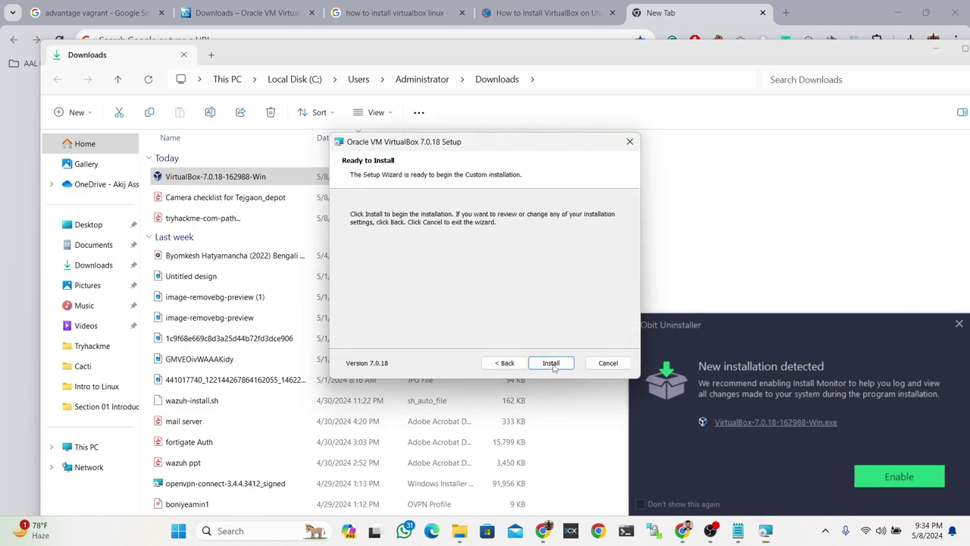
{"action": "left_click", "coordinate": [551, 363]}
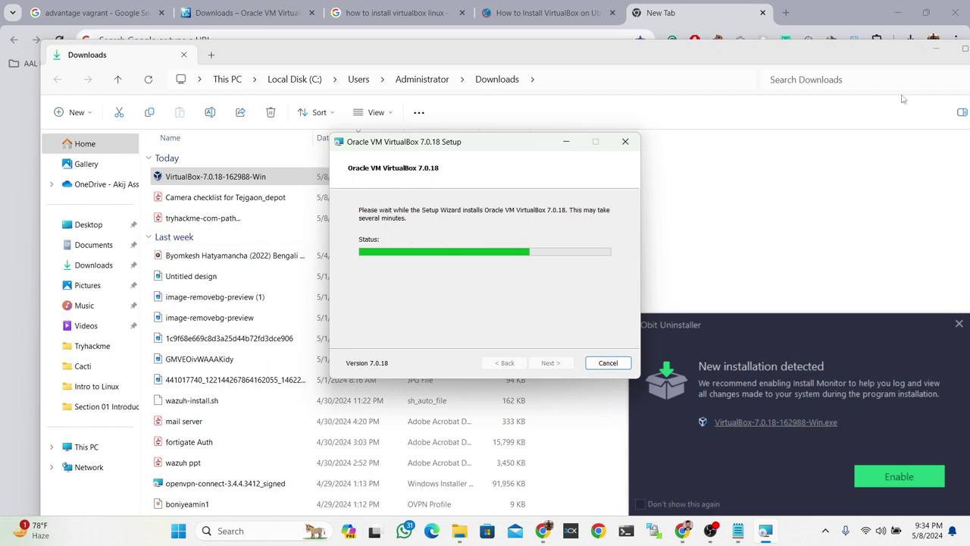
{"action": "left_click", "coordinate": [935, 49]}
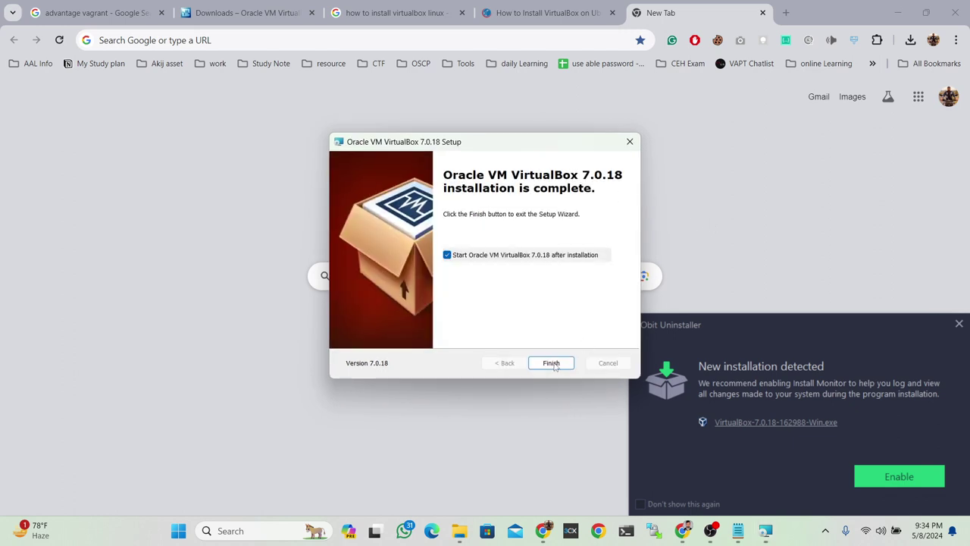
{"action": "left_click", "coordinate": [551, 363]}
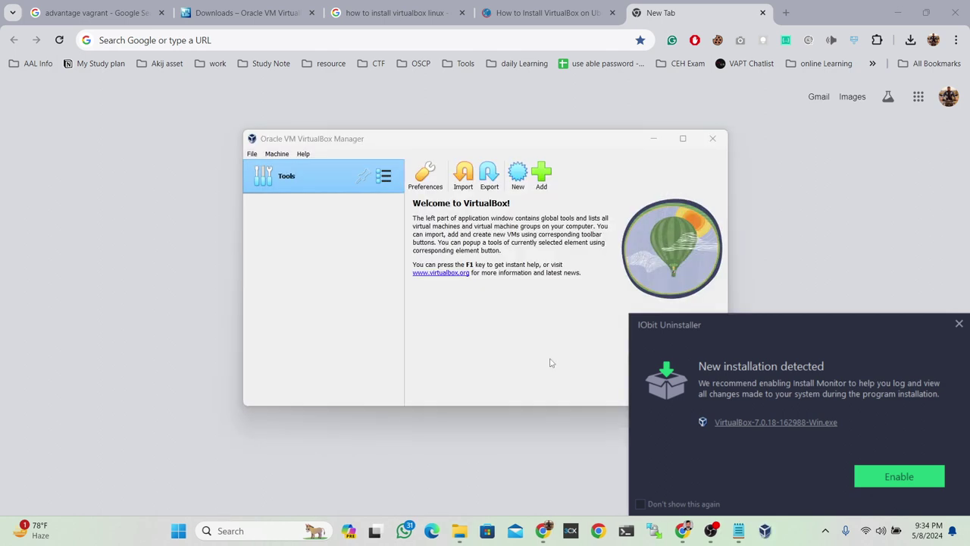
- Maximize the VirtualBox Manager window and review the commands offered under File, Machine and Help
{"action": "left_click_drag", "start_coordinate": [644, 135], "coordinate": [569, 72]}
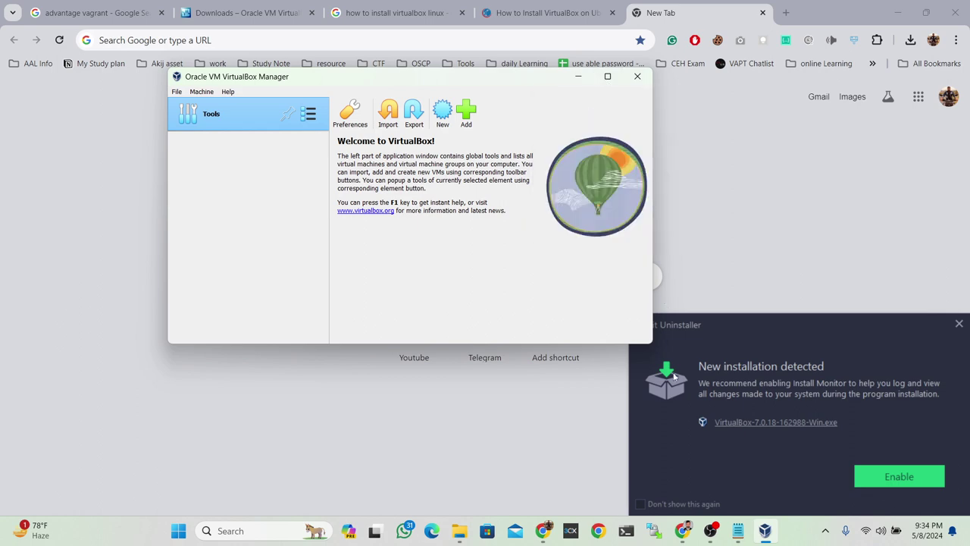
{"action": "left_click", "coordinate": [608, 77]}
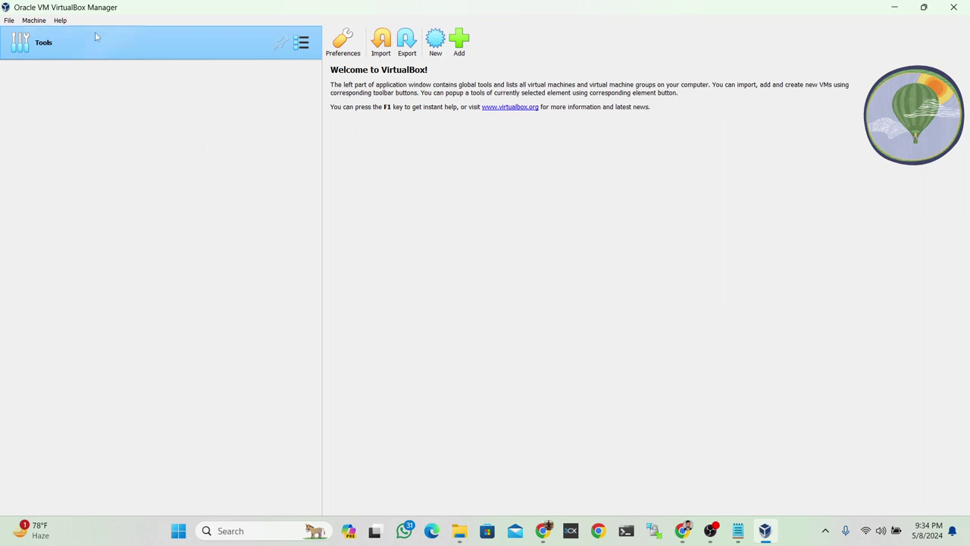
{"action": "left_click", "coordinate": [9, 22]}
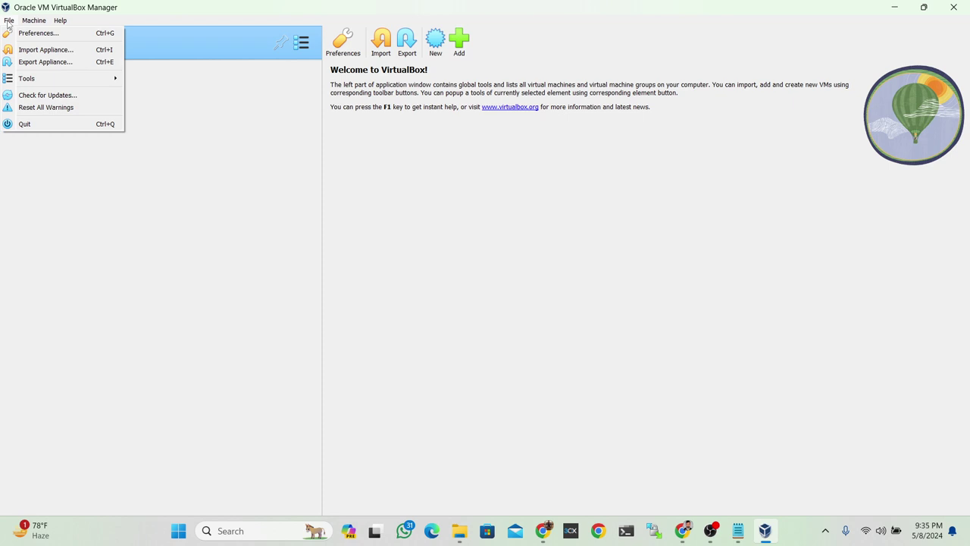
{"action": "left_click", "coordinate": [39, 25]}
{"action": "left_click", "coordinate": [38, 25]}
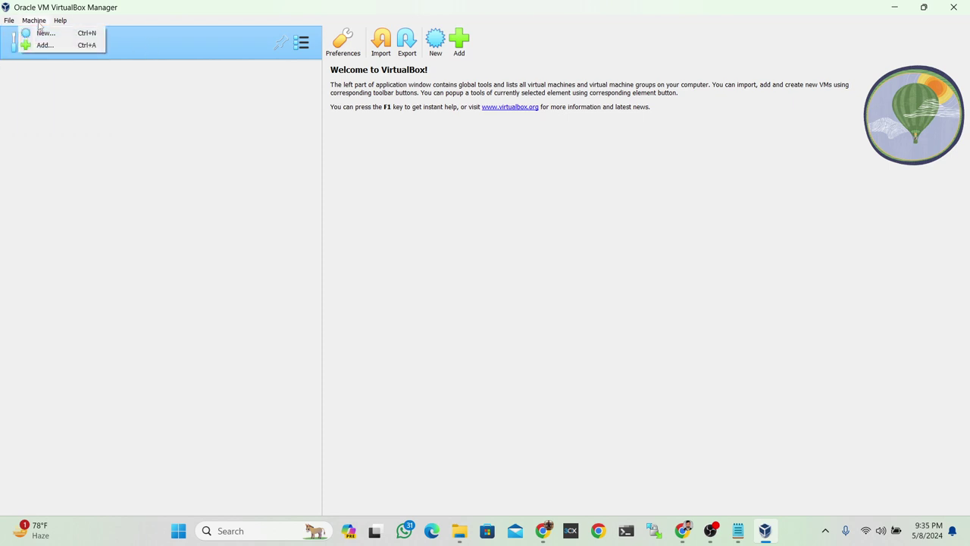
{"action": "left_click", "coordinate": [71, 100]}
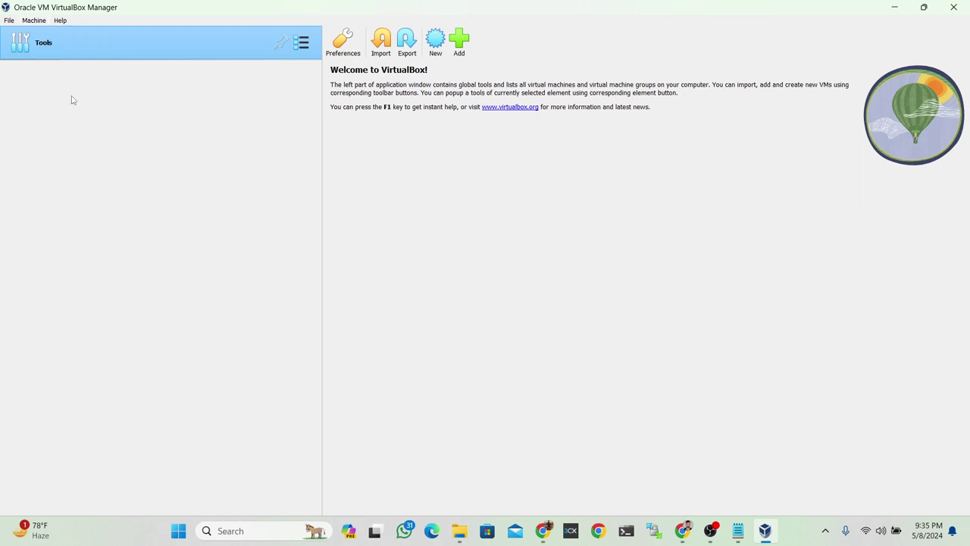
{"action": "left_click", "coordinate": [60, 21]}
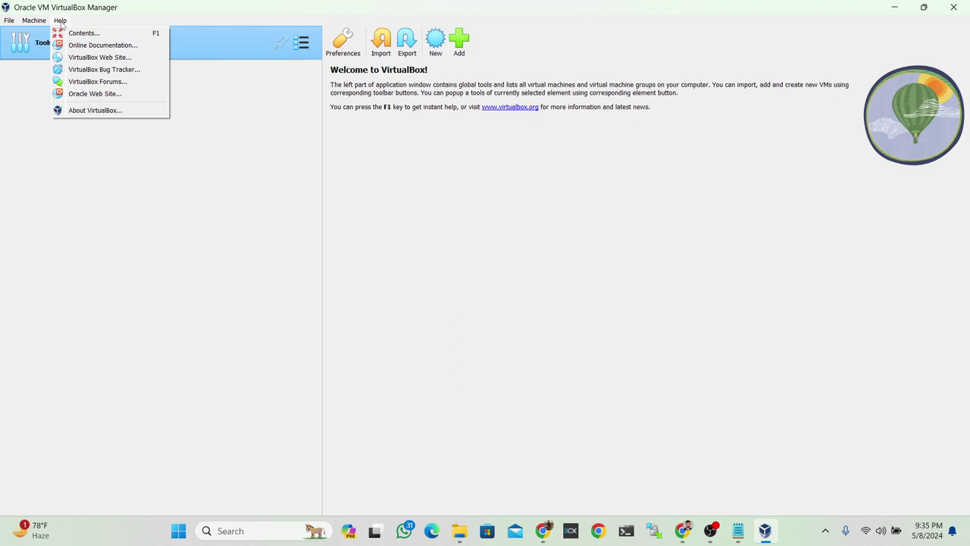
{"action": "left_click", "coordinate": [155, 164]}
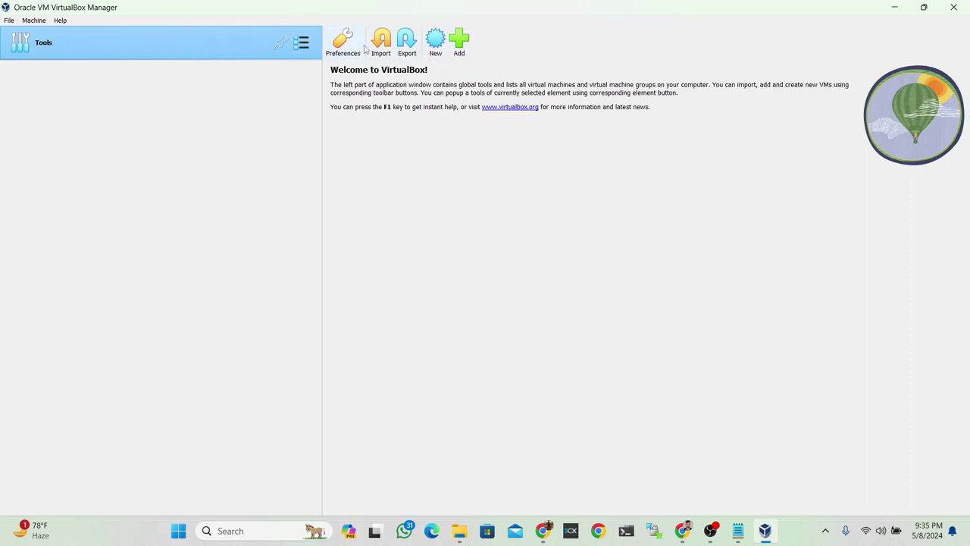
- View the Extensions and Network tools, and examine the IPv4 prefix of the VirtualBox Host-Only Ethernet Adapter
{"action": "left_click", "coordinate": [302, 43]}
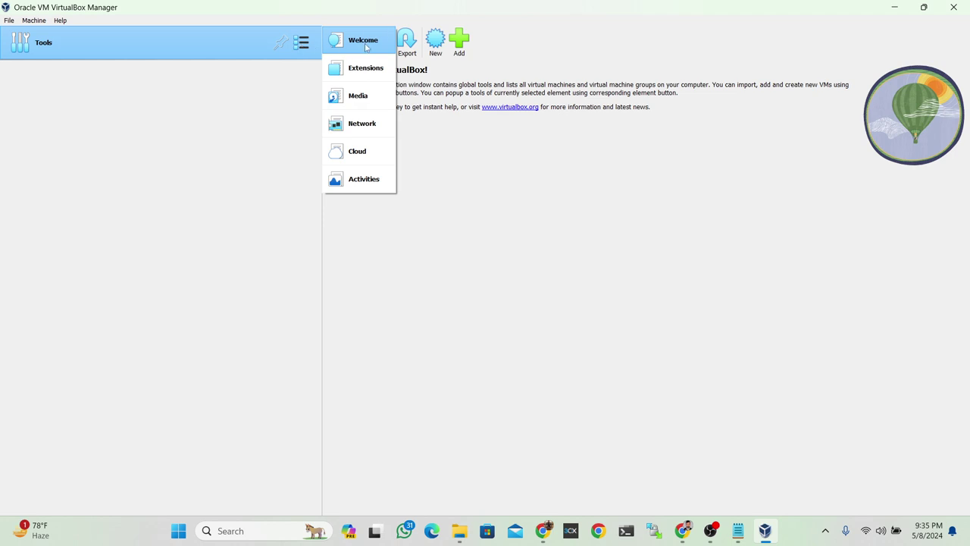
{"action": "left_click", "coordinate": [366, 69]}
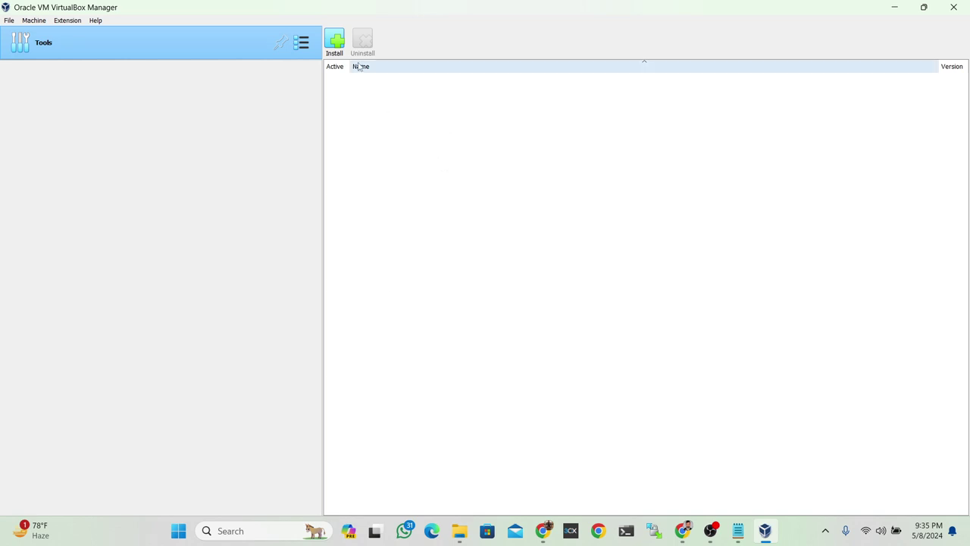
{"action": "left_click", "coordinate": [302, 49]}
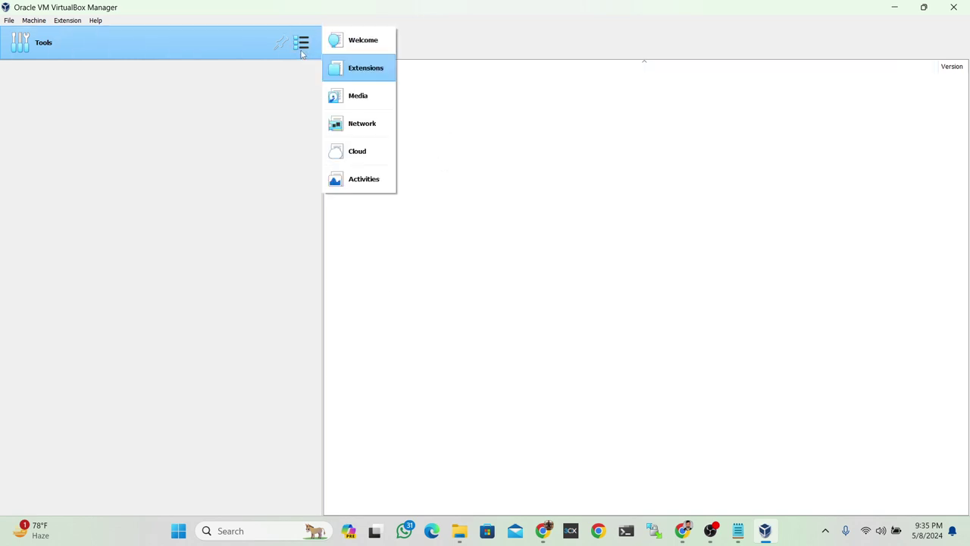
{"action": "left_click", "coordinate": [364, 130]}
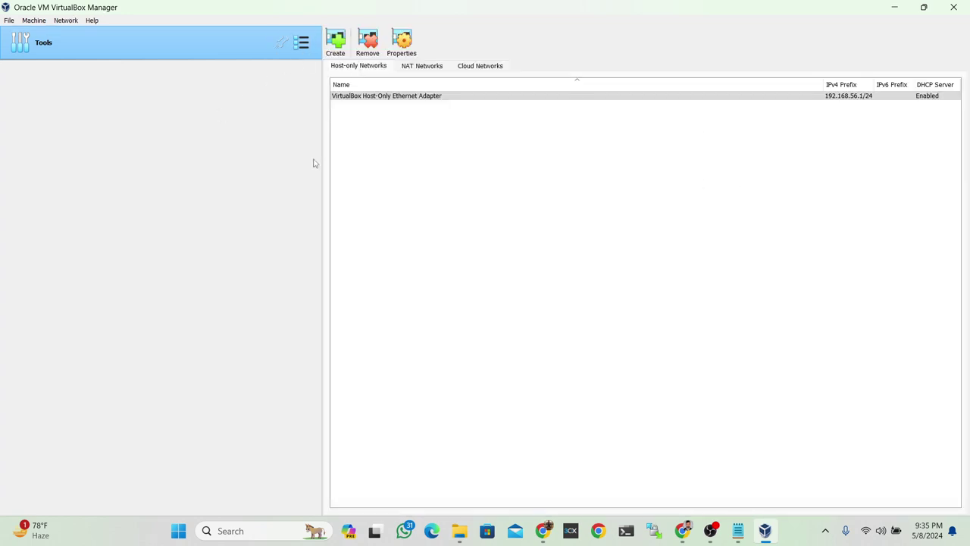
{"action": "left_click", "coordinate": [834, 98]}
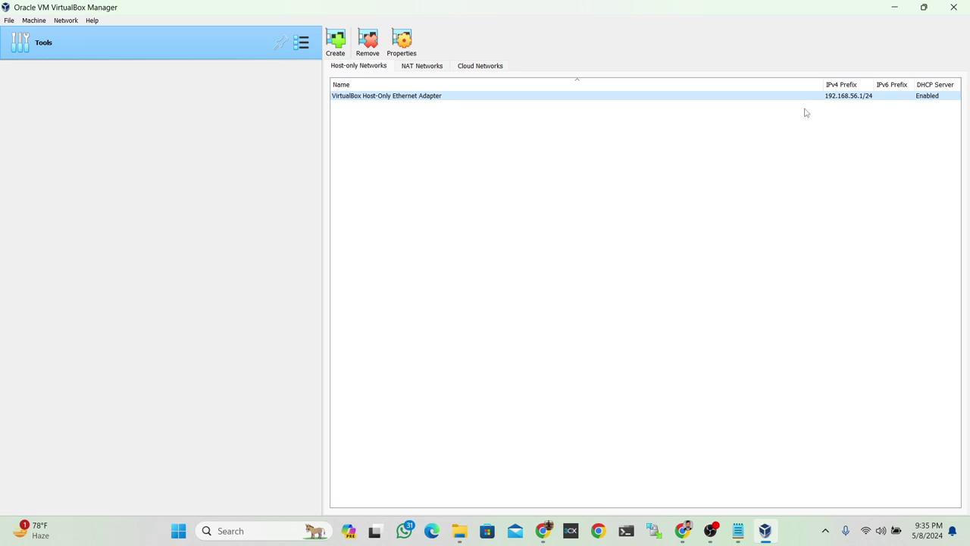
- Search Windows for "virtual", open the Virtual Network Editor to review its VMnet networks, and close it
{"action": "left_click", "coordinate": [252, 531]}
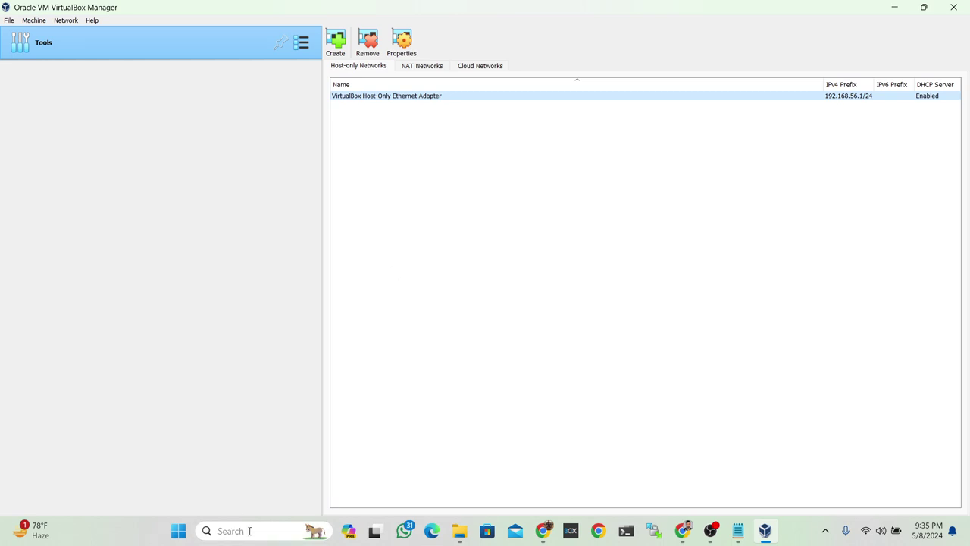
{"action": "type", "text": "vir"}
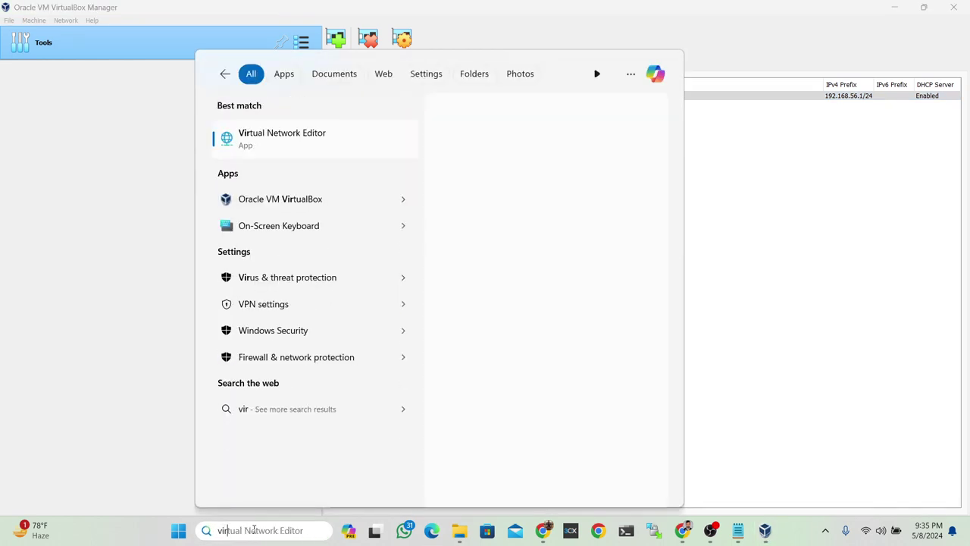
{"action": "type", "text": "tual"}
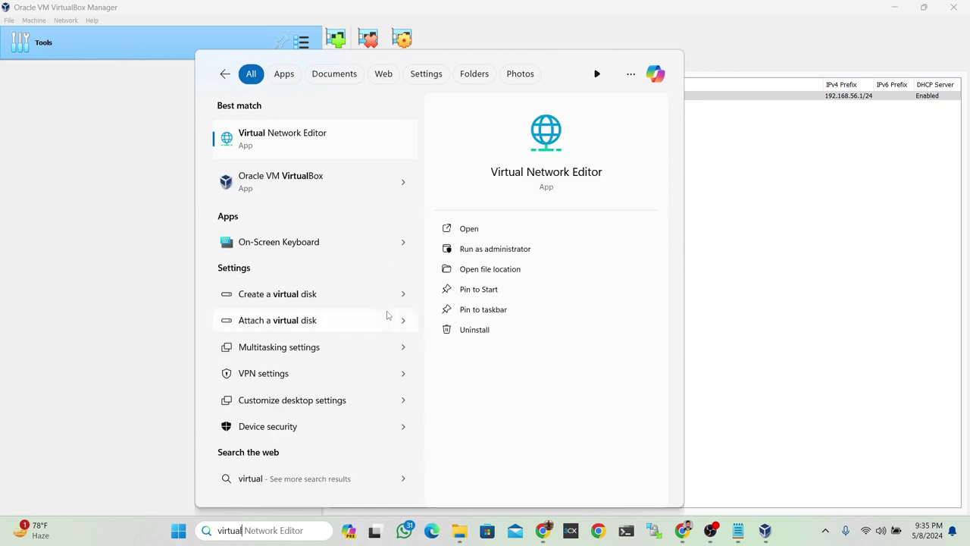
{"action": "left_click", "coordinate": [305, 142]}
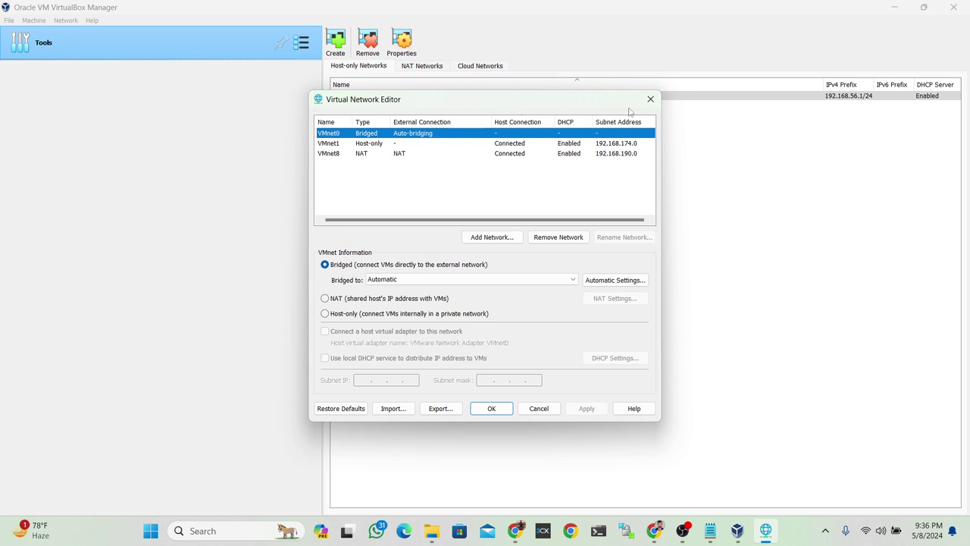
{"action": "left_click", "coordinate": [650, 99]}
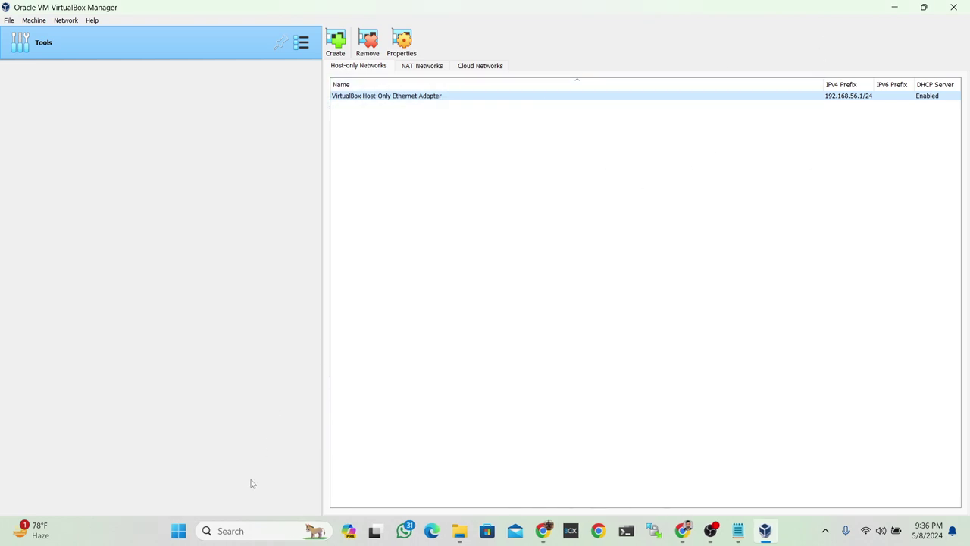
- Search Windows for "network" and open the network connections list to examine the VirtualBox and VMware adapters
{"action": "left_click", "coordinate": [253, 529]}
{"action": "type", "text": "nwt"}
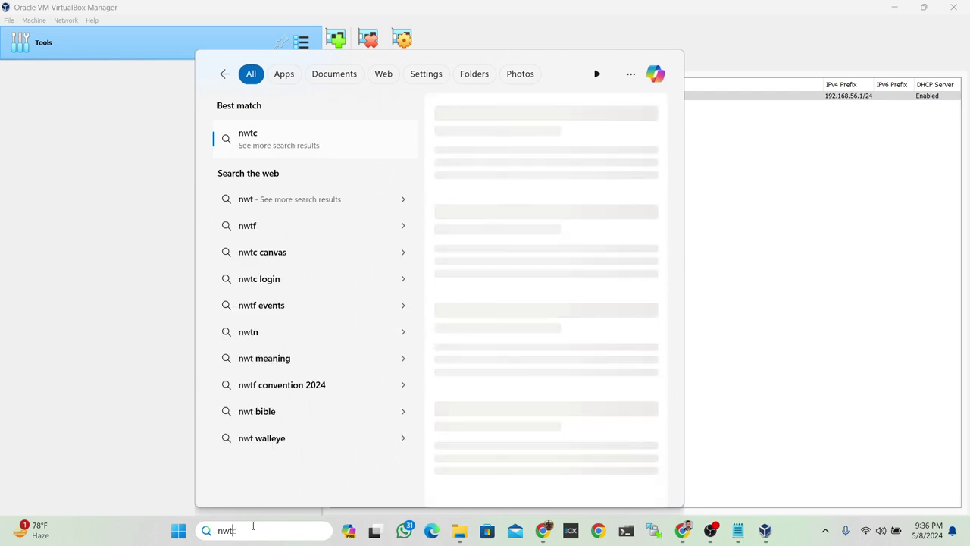
{"action": "key", "text": "BackSpace"}
{"action": "key", "text": "BackSpace"}
{"action": "type", "text": "etw"}
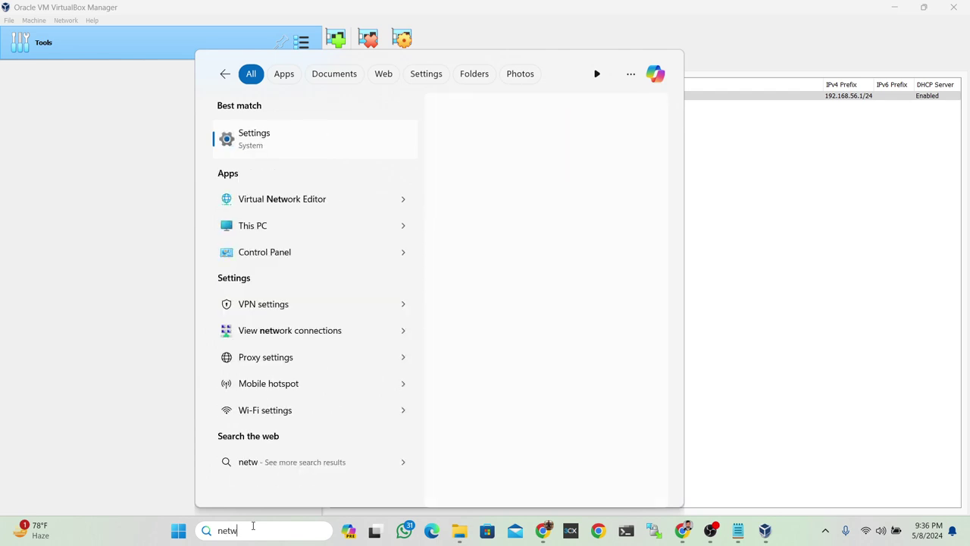
{"action": "type", "text": "ork"}
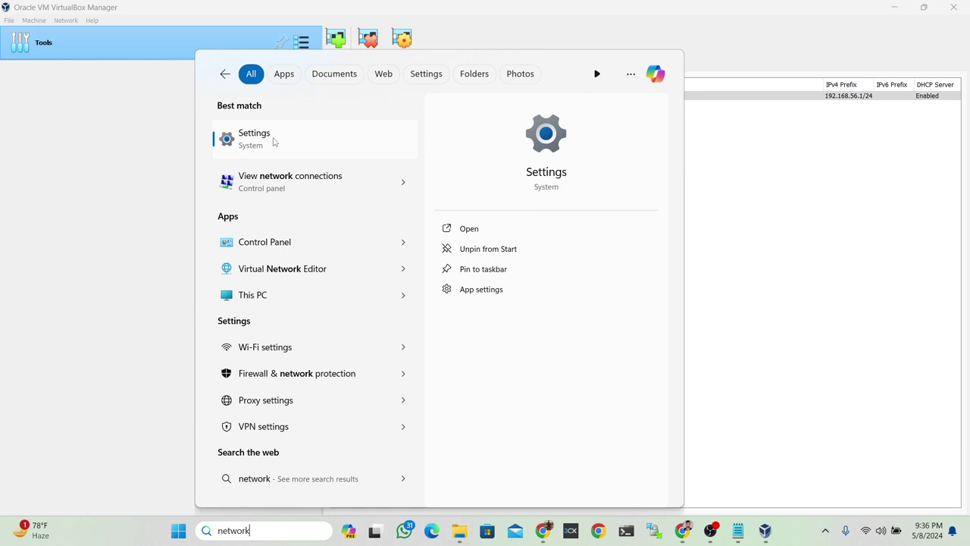
{"action": "left_click", "coordinate": [292, 191]}
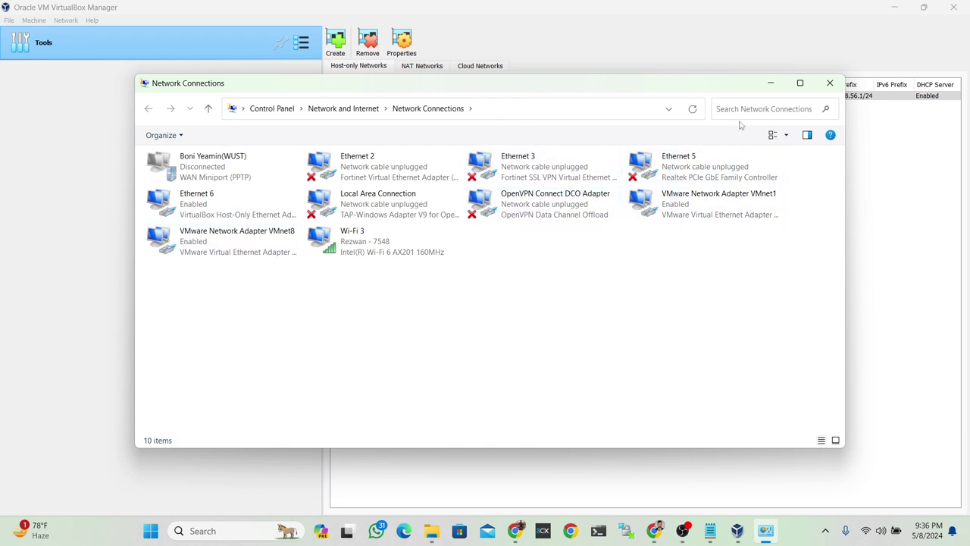
- Minimize the Network Connections and VirtualBox Manager windows, and dismiss the IObit Uninstaller notification over the browser
{"action": "left_click", "coordinate": [770, 83]}
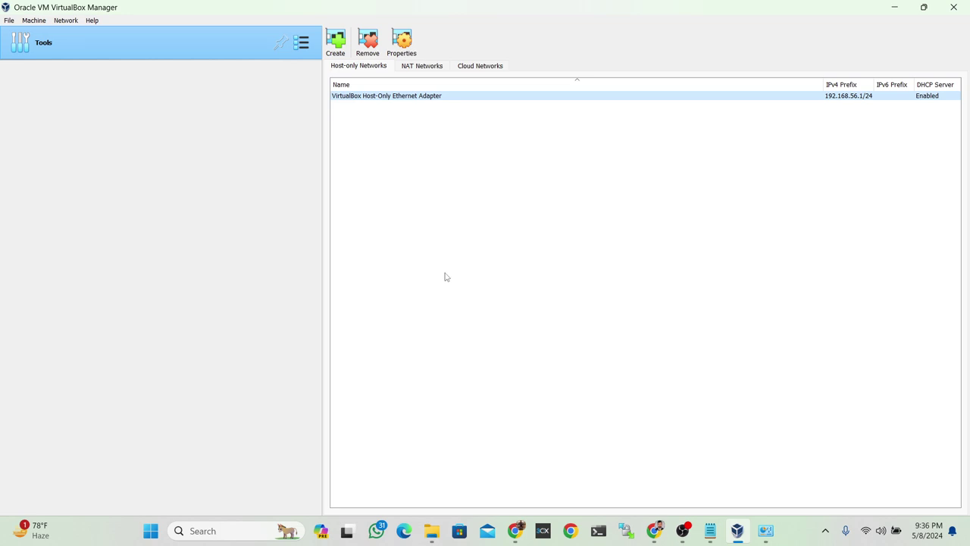
{"action": "left_click", "coordinate": [894, 7]}
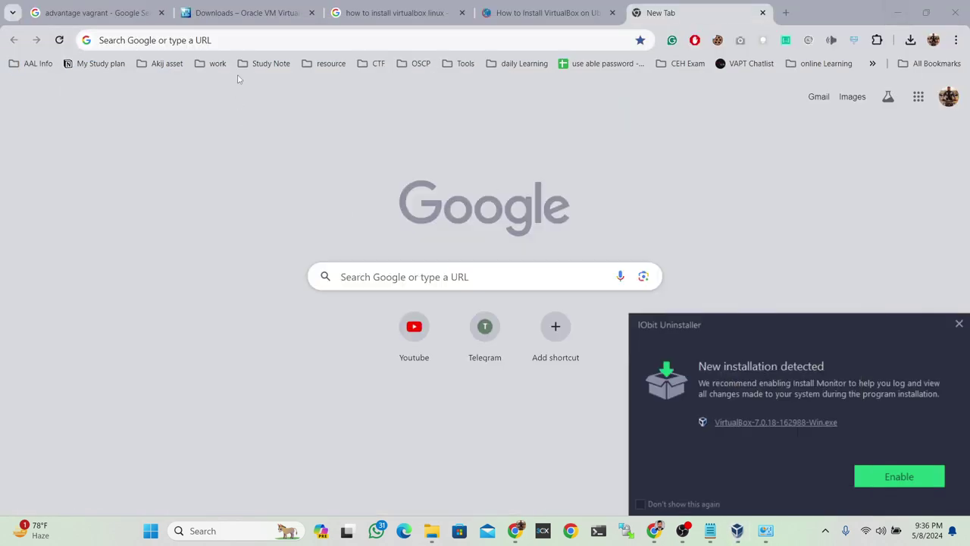
{"action": "left_click", "coordinate": [959, 324]}
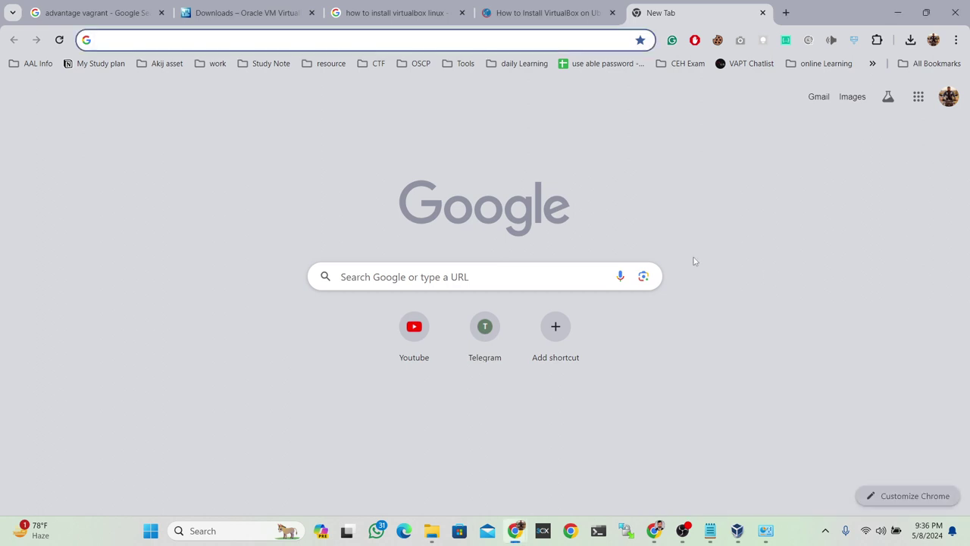